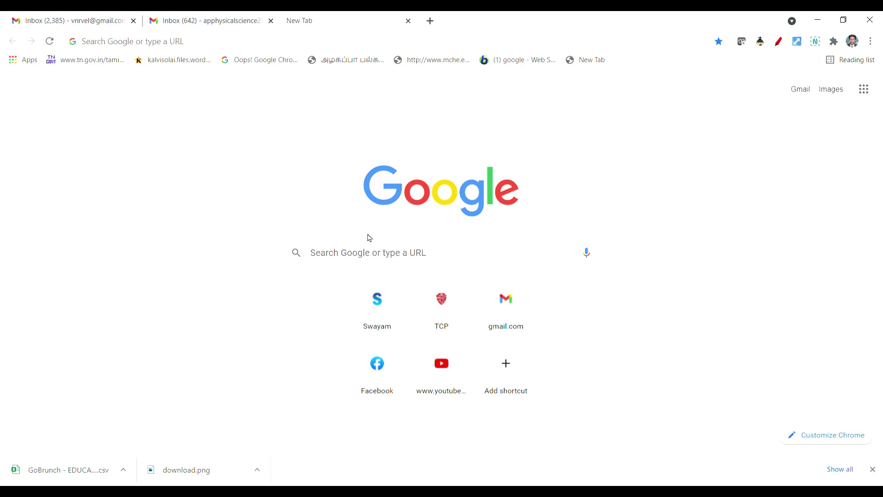
Step: Search Google for GoBrunch and open the official gobrunch.com website from the results
{"action": "left_click", "coordinate": [348, 259]}
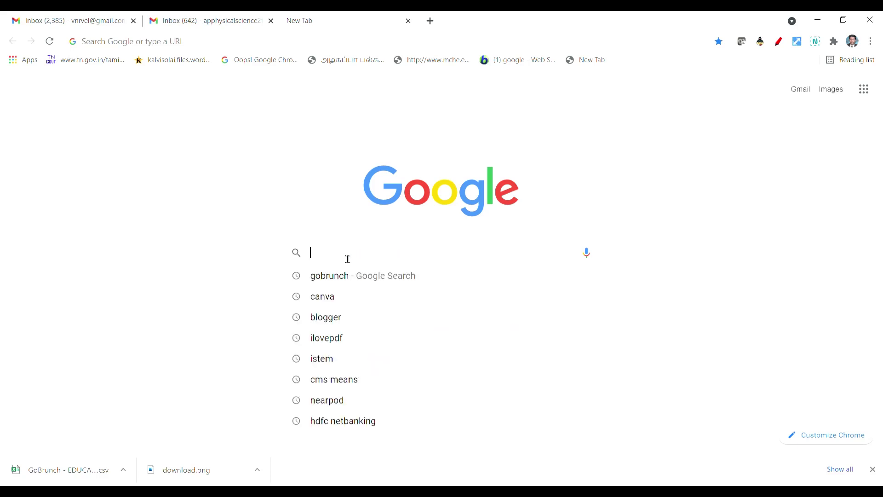
{"action": "type", "text": "Go"}
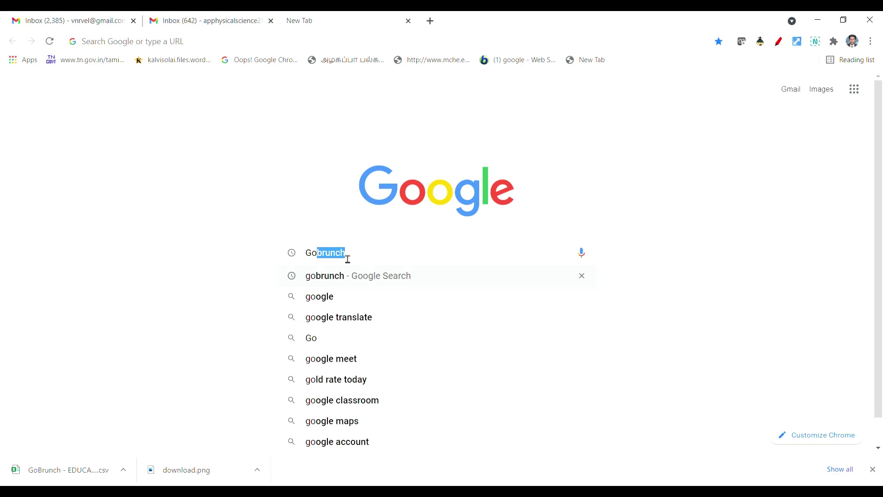
{"action": "type", "text": "Brunch"}
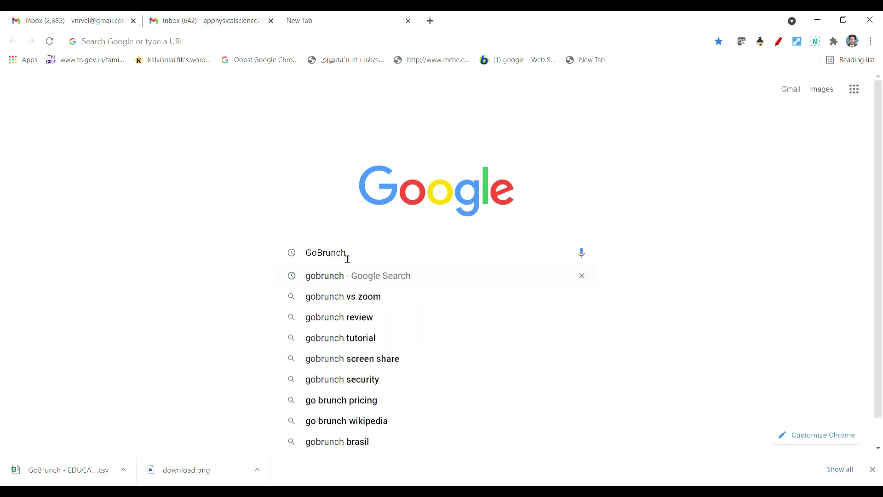
{"action": "key", "text": "Return"}
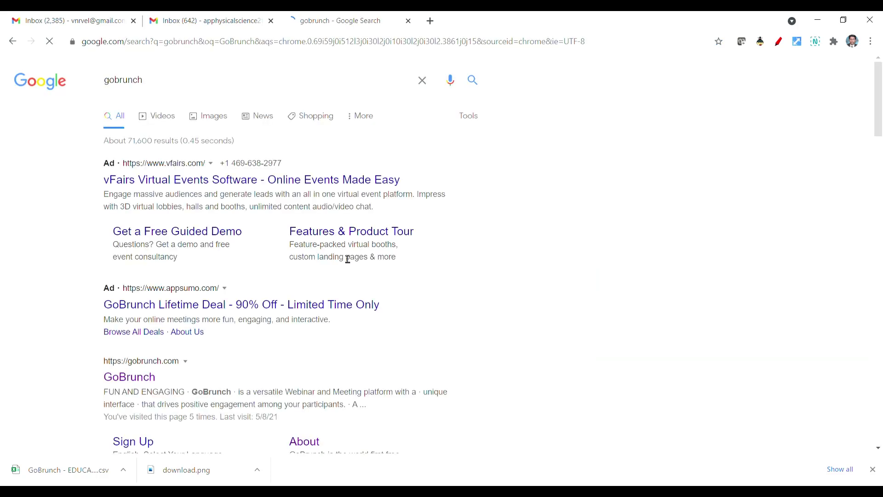
{"action": "scroll", "coordinate": [147, 274], "scroll_direction": "down", "scroll_amount": 1}
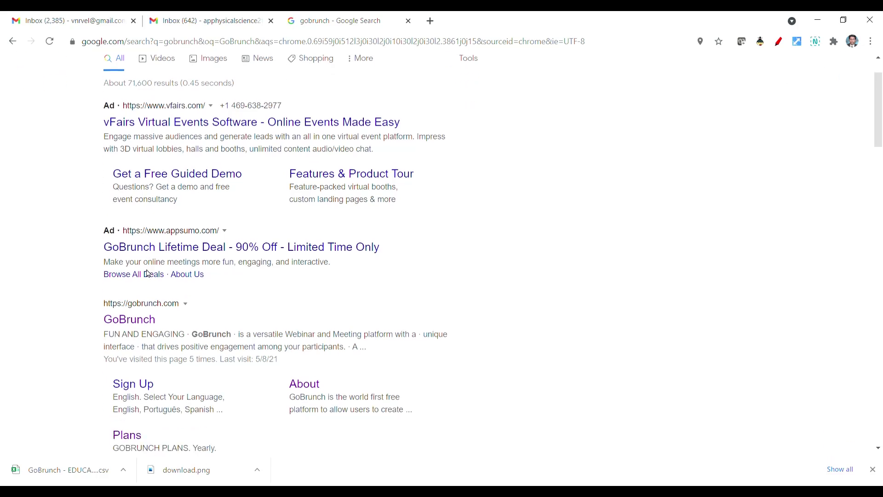
{"action": "scroll", "coordinate": [147, 274], "scroll_direction": "down", "scroll_amount": 1}
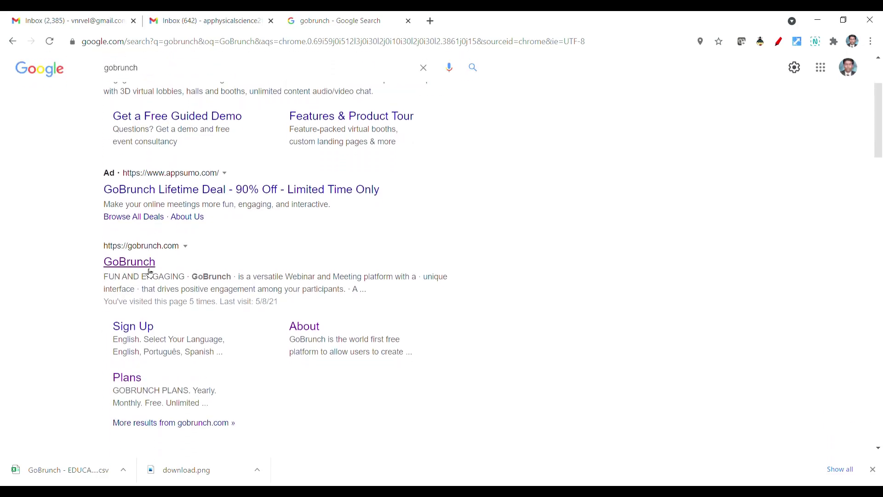
{"action": "scroll", "coordinate": [148, 262], "scroll_direction": "down", "scroll_amount": 1}
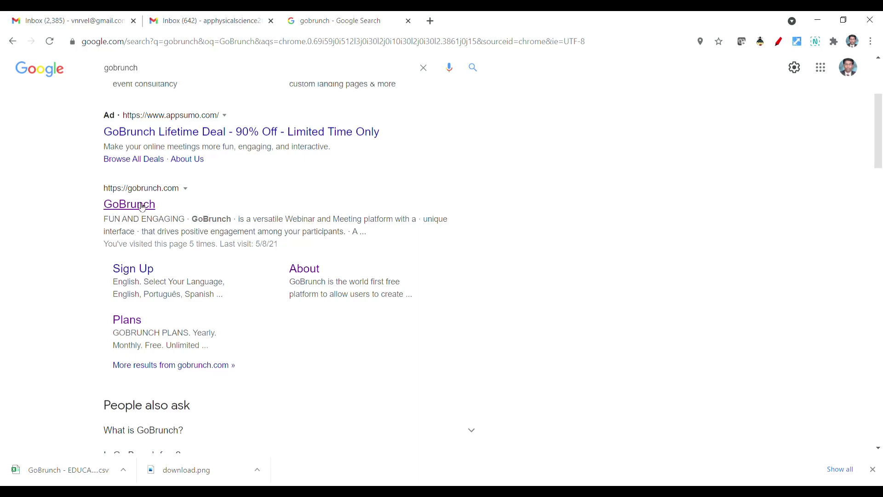
{"action": "left_click", "coordinate": [142, 205]}
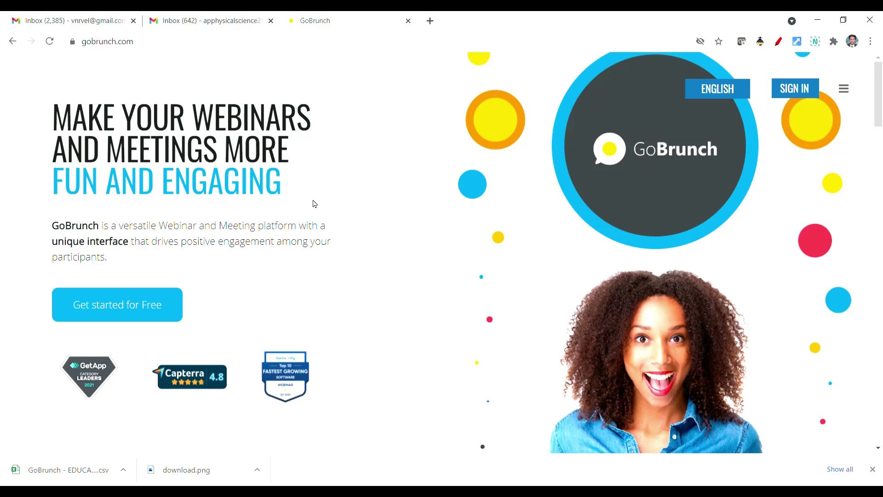
Step: Review the feature overview on the GoBrunch home page, from virtual seminar rooms to the no-installation section
{"action": "scroll", "coordinate": [316, 205], "scroll_direction": "down", "scroll_amount": 5}
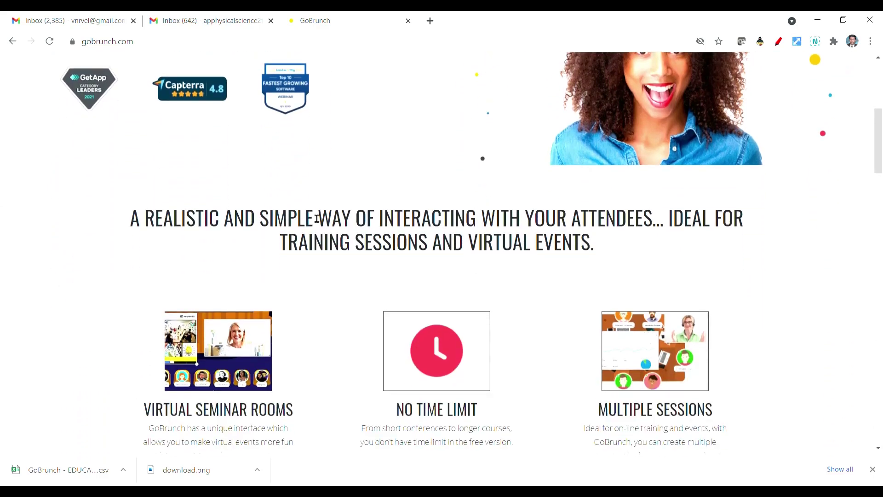
{"action": "scroll", "coordinate": [317, 219], "scroll_direction": "down", "scroll_amount": 1}
{"action": "scroll", "coordinate": [248, 295], "scroll_direction": "down", "scroll_amount": 1}
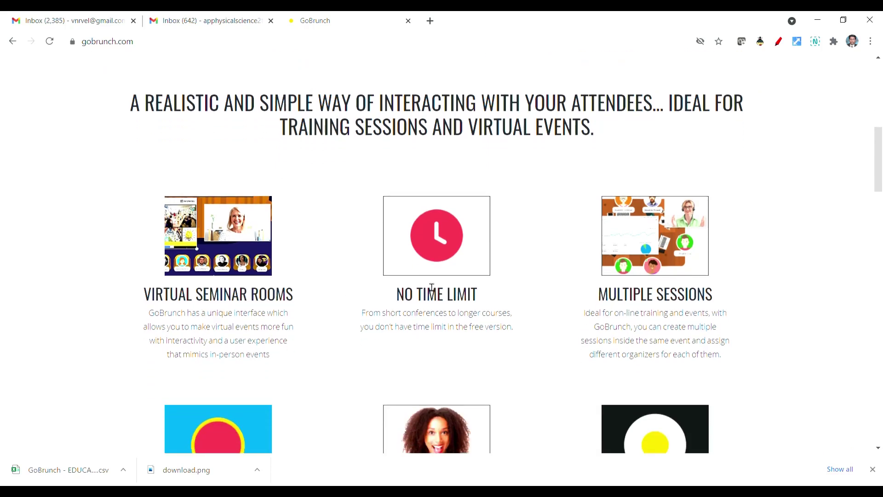
{"action": "scroll", "coordinate": [422, 273], "scroll_direction": "down", "scroll_amount": 3}
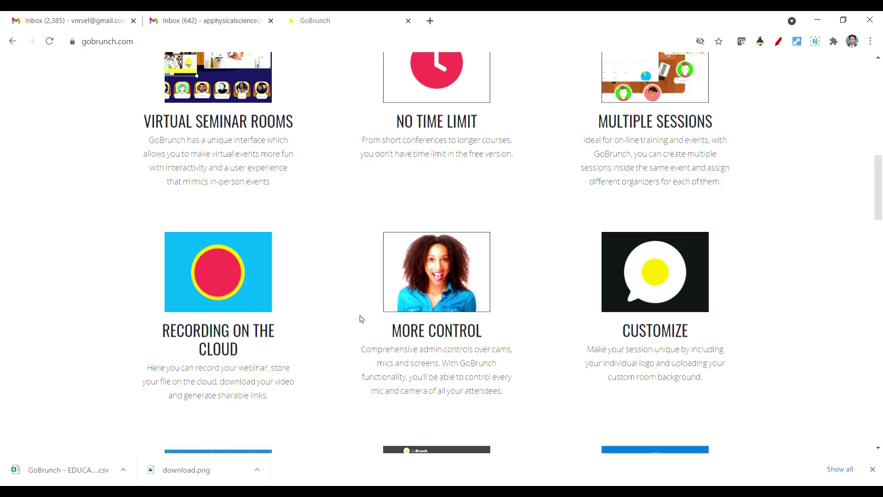
{"action": "scroll", "coordinate": [366, 296], "scroll_direction": "down", "scroll_amount": 1}
{"action": "scroll", "coordinate": [371, 299], "scroll_direction": "down", "scroll_amount": 2}
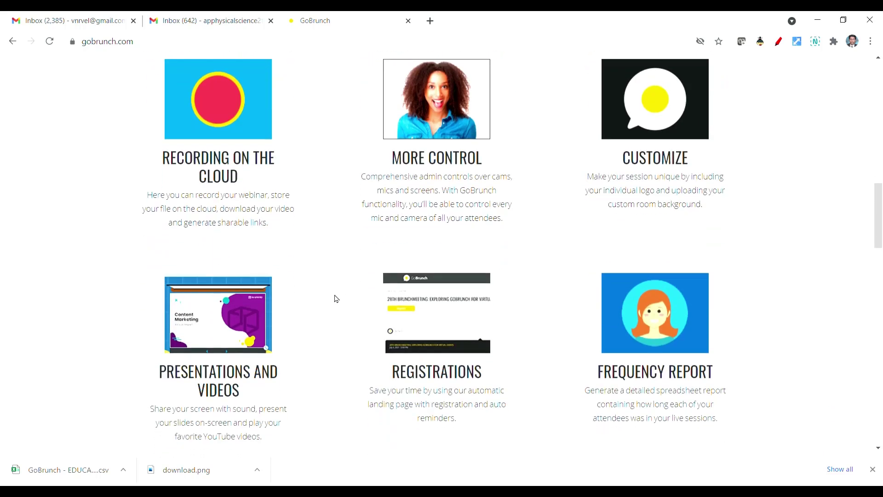
{"action": "scroll", "coordinate": [360, 314], "scroll_direction": "down", "scroll_amount": 2}
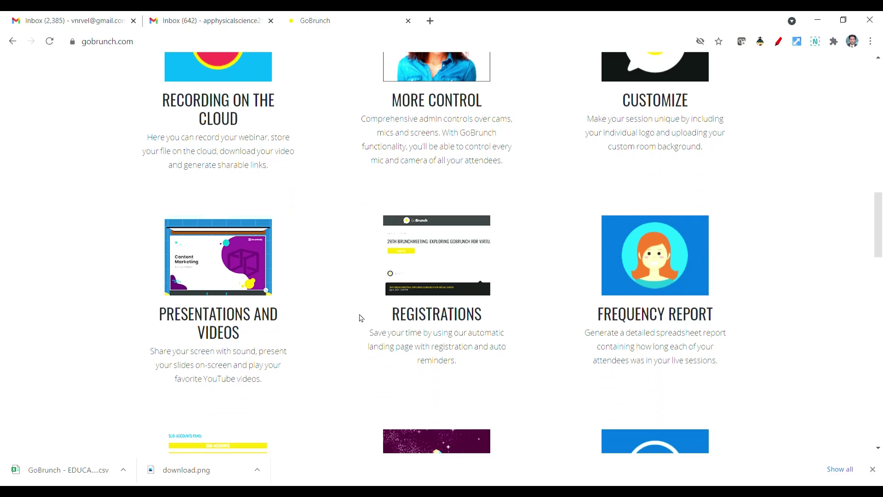
{"action": "scroll", "coordinate": [360, 311], "scroll_direction": "down", "scroll_amount": 2}
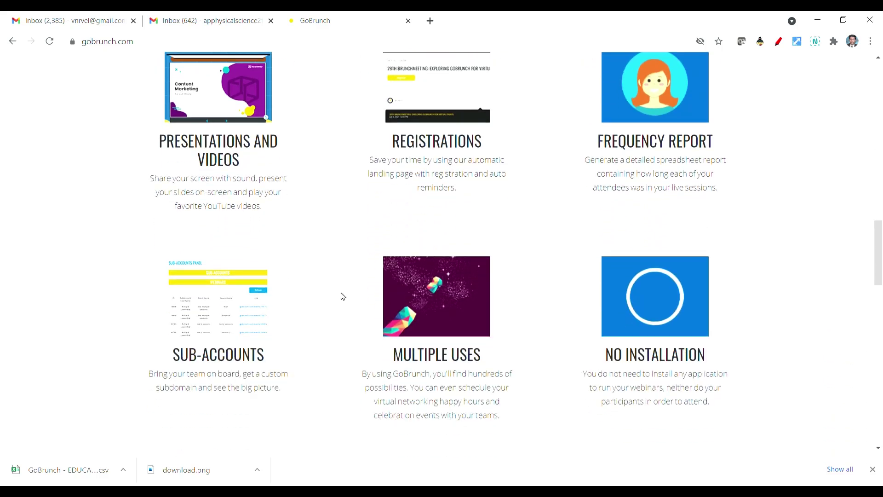
{"action": "scroll", "coordinate": [342, 298], "scroll_direction": "down", "scroll_amount": 2}
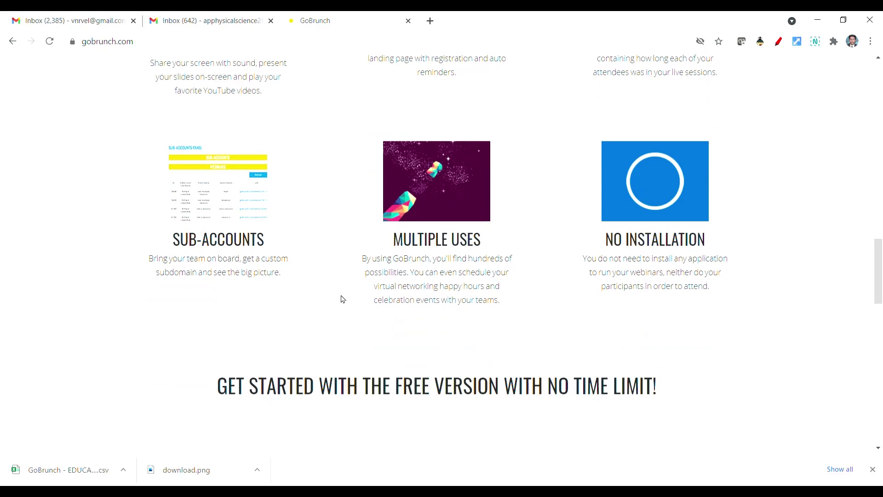
{"action": "scroll", "coordinate": [343, 299], "scroll_direction": "up", "scroll_amount": 4}
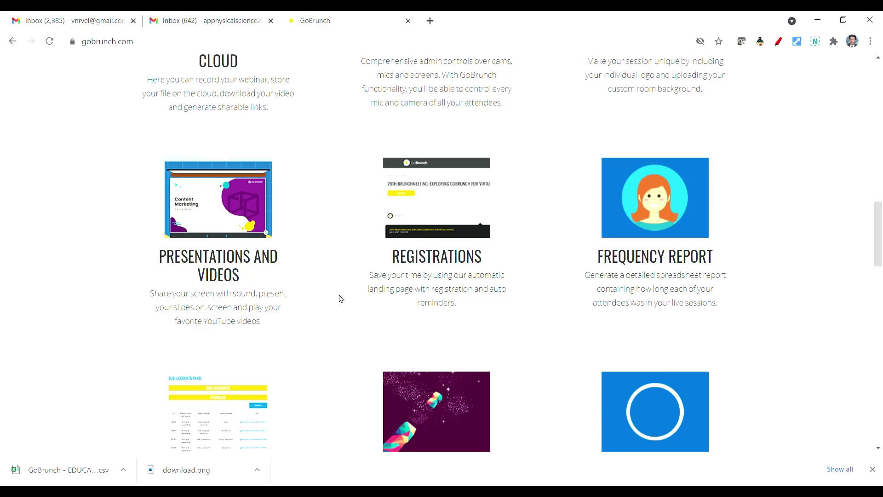
{"action": "scroll", "coordinate": [341, 299], "scroll_direction": "up", "scroll_amount": 3}
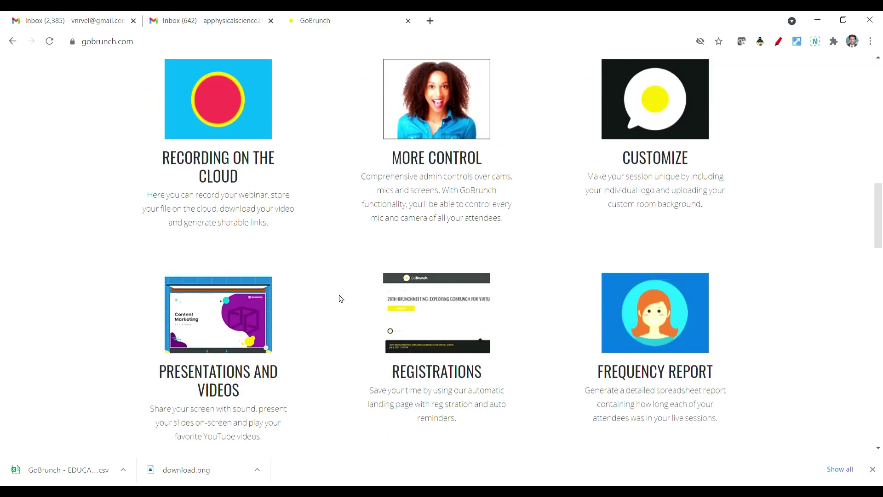
{"action": "scroll", "coordinate": [340, 299], "scroll_direction": "up", "scroll_amount": 5}
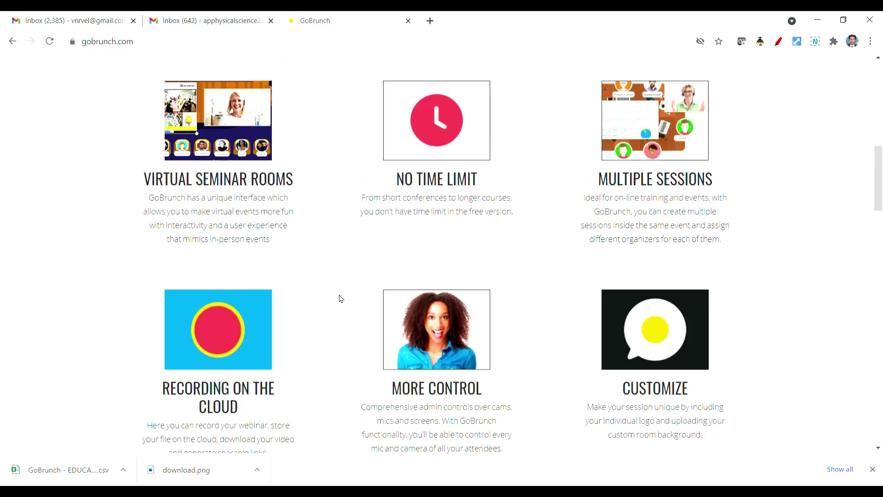
{"action": "scroll", "coordinate": [338, 300], "scroll_direction": "up", "scroll_amount": 5}
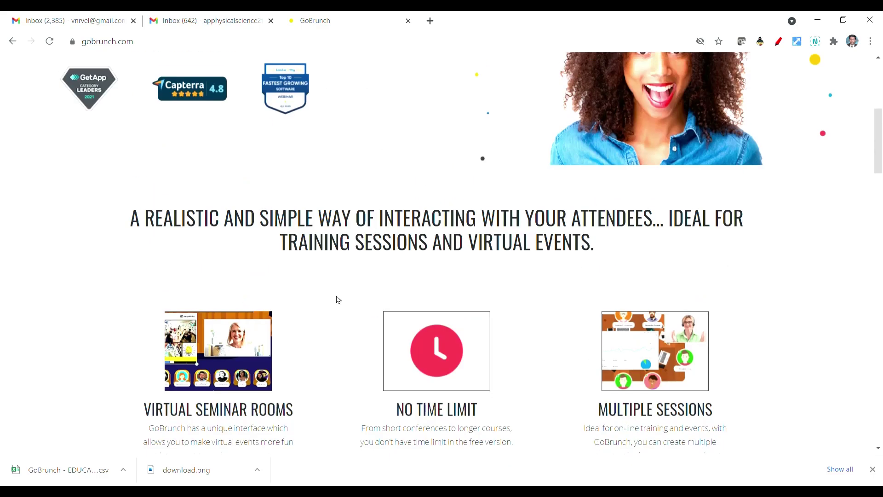
{"action": "scroll", "coordinate": [337, 302], "scroll_direction": "up", "scroll_amount": 6}
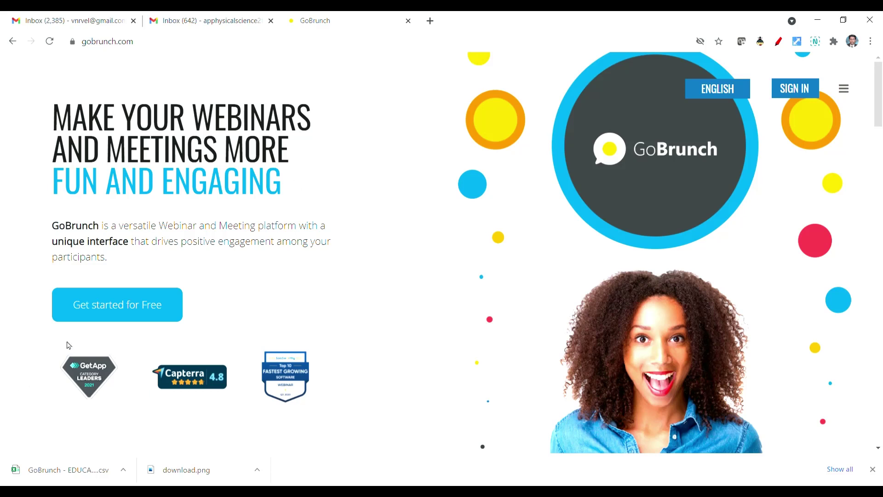
Step: Get started for free by signing in to GoBrunch with the second listed Google account
{"action": "left_click", "coordinate": [106, 313]}
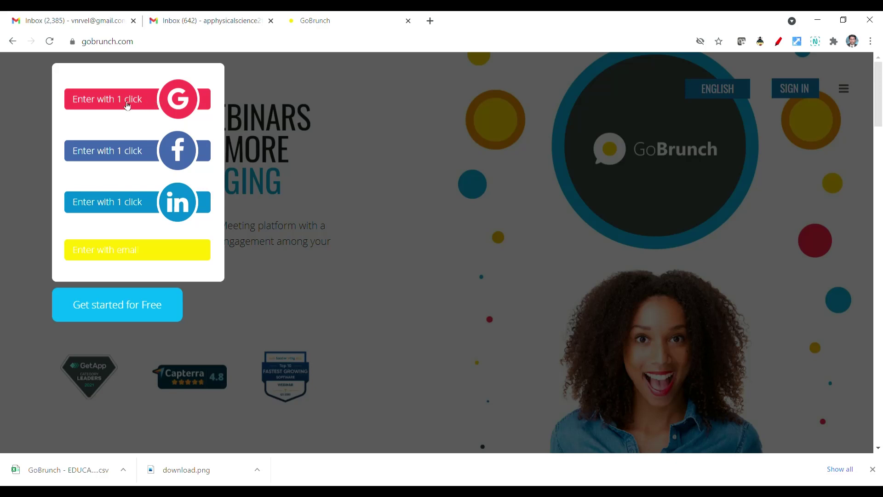
{"action": "left_click", "coordinate": [128, 105]}
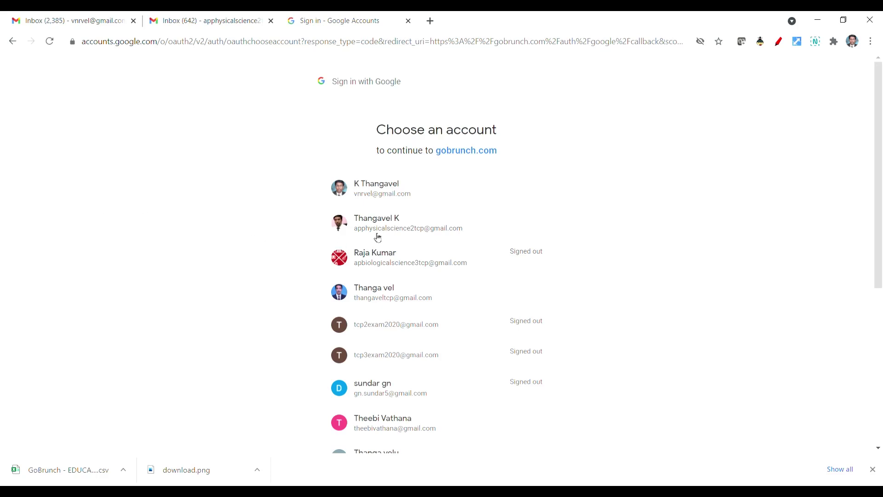
{"action": "left_click", "coordinate": [380, 232]}
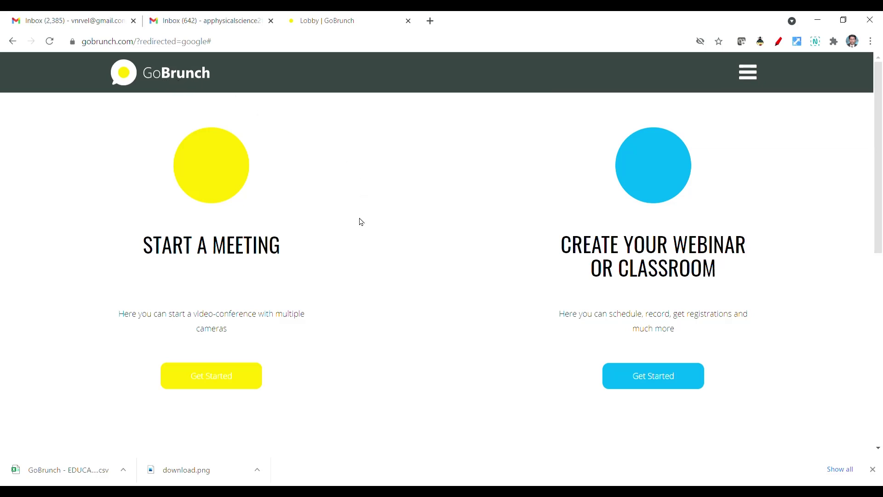
Step: Start a meeting and create its room with the Meeting Room - 10 Seats layout
{"action": "scroll", "coordinate": [331, 251], "scroll_direction": "down", "scroll_amount": 1}
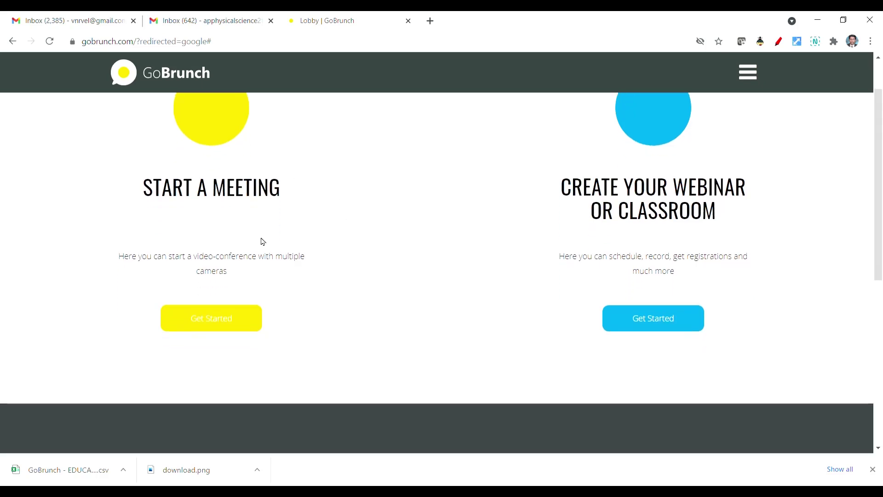
{"action": "scroll", "coordinate": [253, 258], "scroll_direction": "up", "scroll_amount": 1}
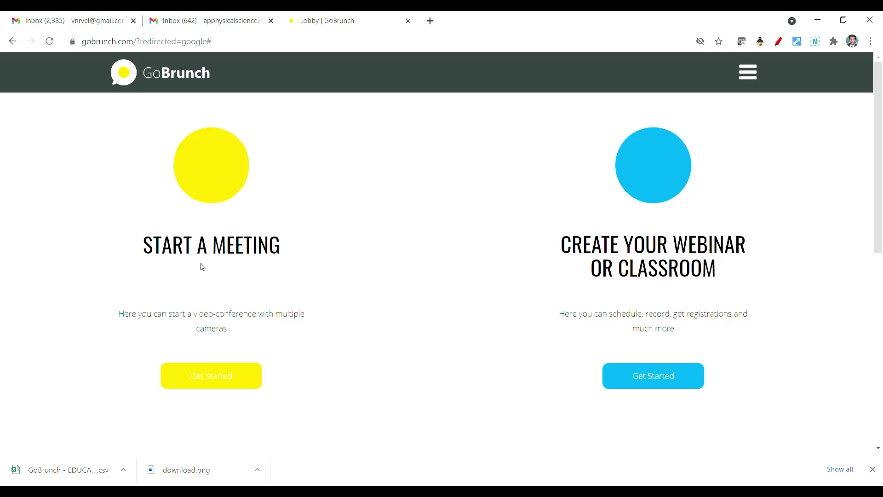
{"action": "left_click", "coordinate": [213, 383]}
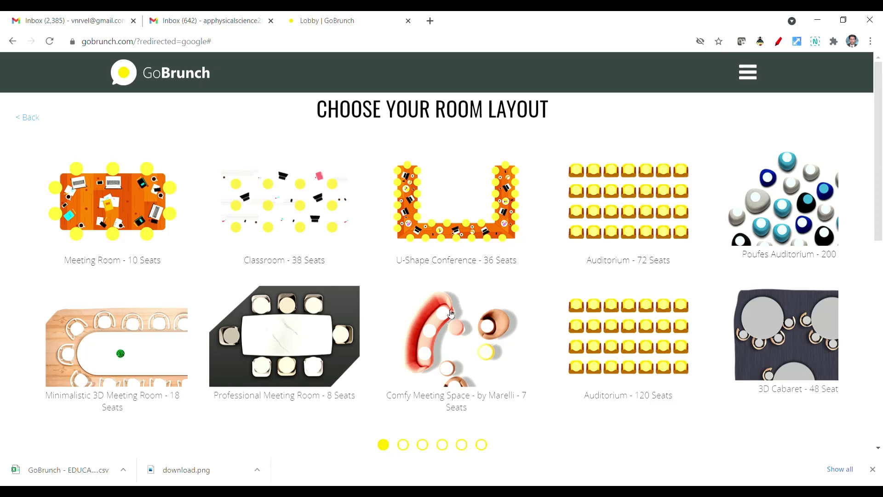
{"action": "scroll", "coordinate": [453, 310], "scroll_direction": "down", "scroll_amount": 2}
{"action": "scroll", "coordinate": [449, 315], "scroll_direction": "up", "scroll_amount": 2}
{"action": "scroll", "coordinate": [661, 224], "scroll_direction": "down", "scroll_amount": 1}
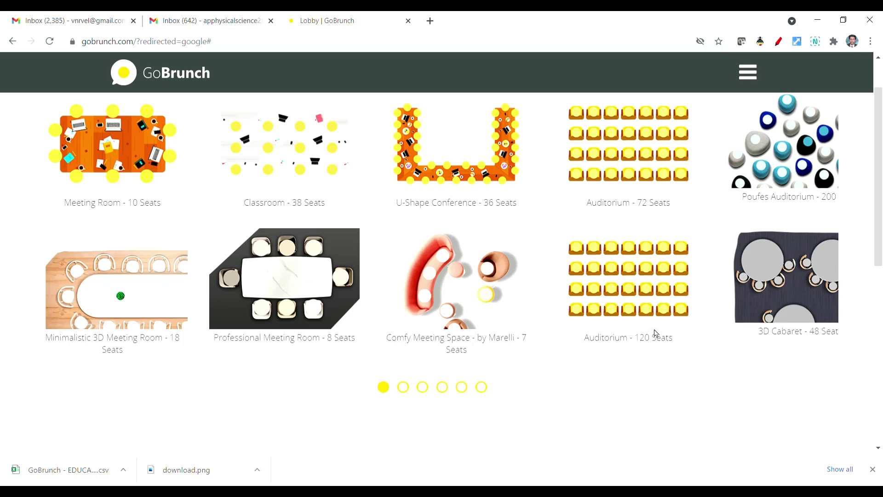
{"action": "scroll", "coordinate": [649, 324], "scroll_direction": "up", "scroll_amount": 1}
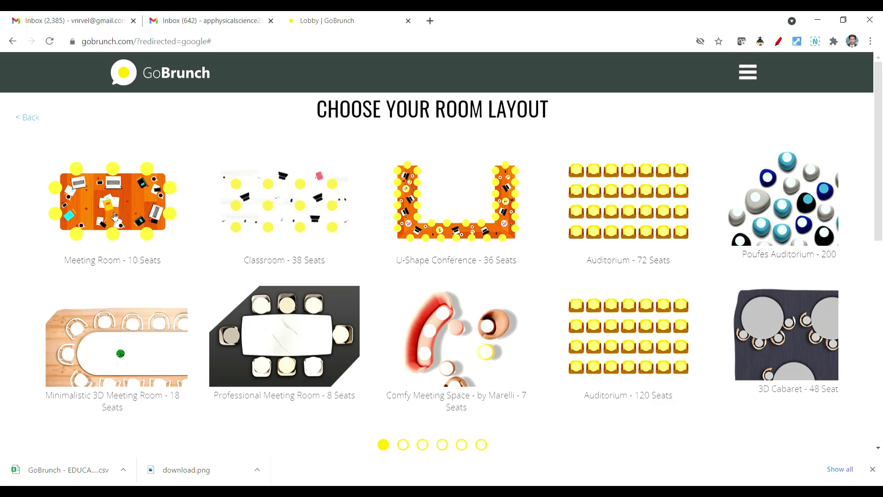
{"action": "scroll", "coordinate": [115, 209], "scroll_direction": "down", "scroll_amount": 3}
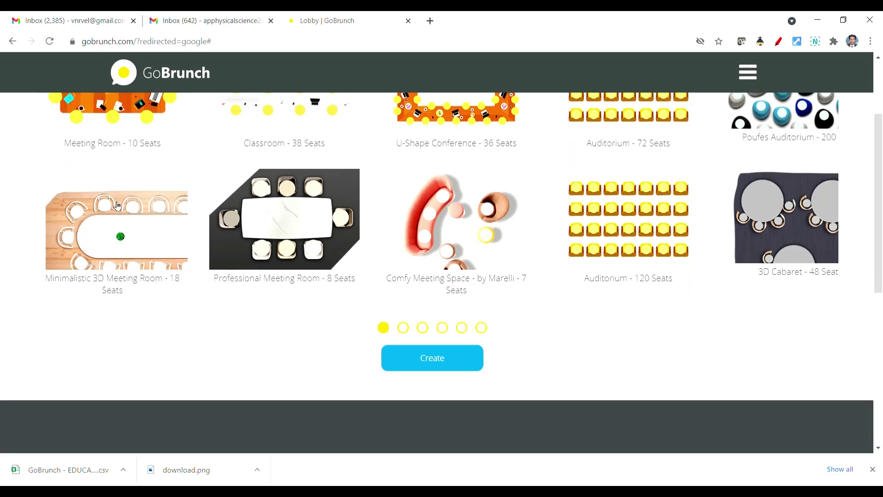
{"action": "left_click", "coordinate": [431, 360]}
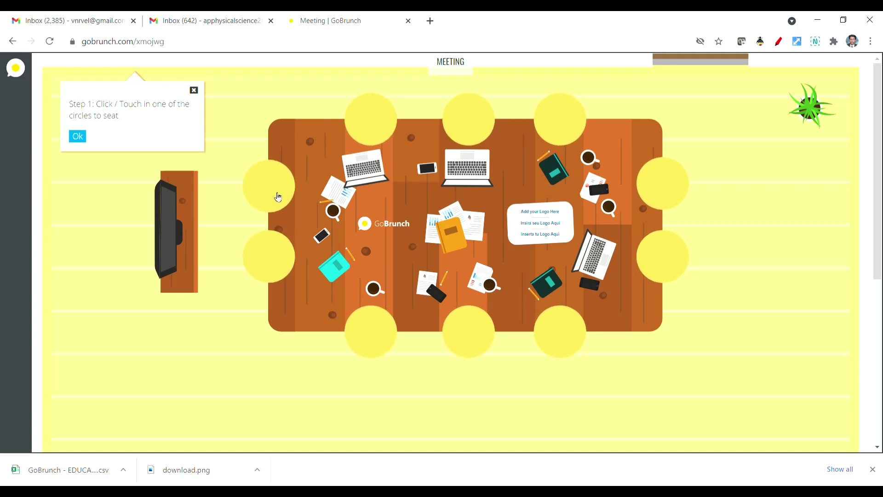
Step: Copy the meeting link for guests and dismiss the introductory hints, including the room name customization
{"action": "left_click", "coordinate": [77, 136]}
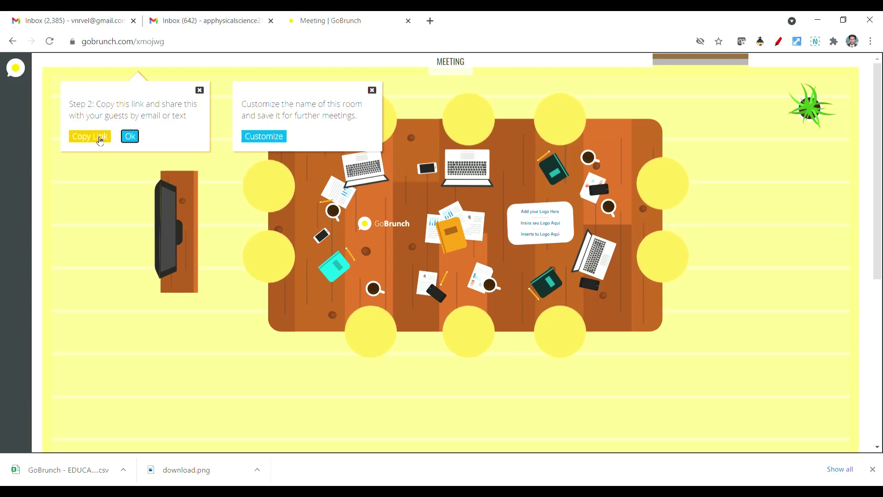
{"action": "left_click", "coordinate": [99, 139]}
{"action": "left_click", "coordinate": [120, 136]}
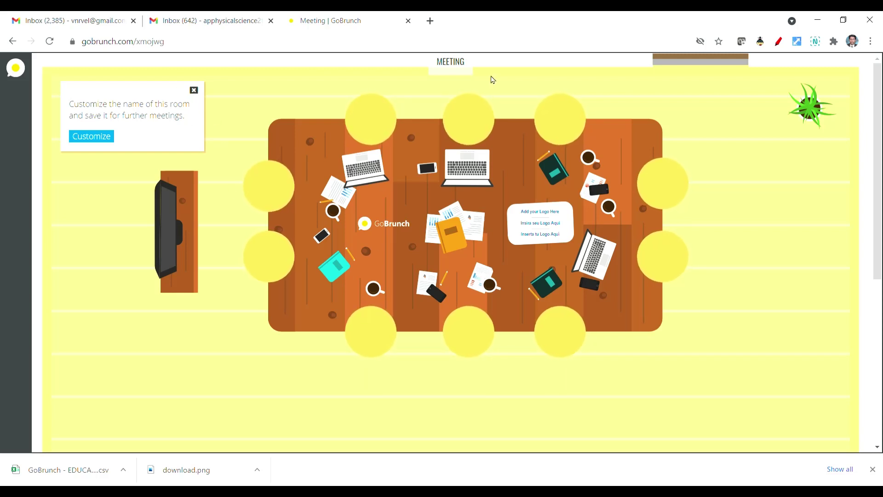
{"action": "left_click", "coordinate": [194, 90]}
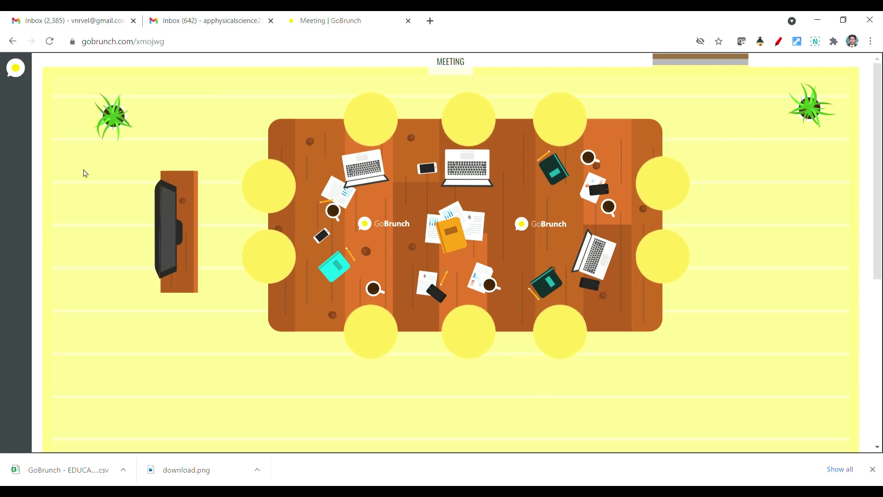
Step: Take the lower seat at the left end of the meeting table
{"action": "left_click", "coordinate": [280, 262]}
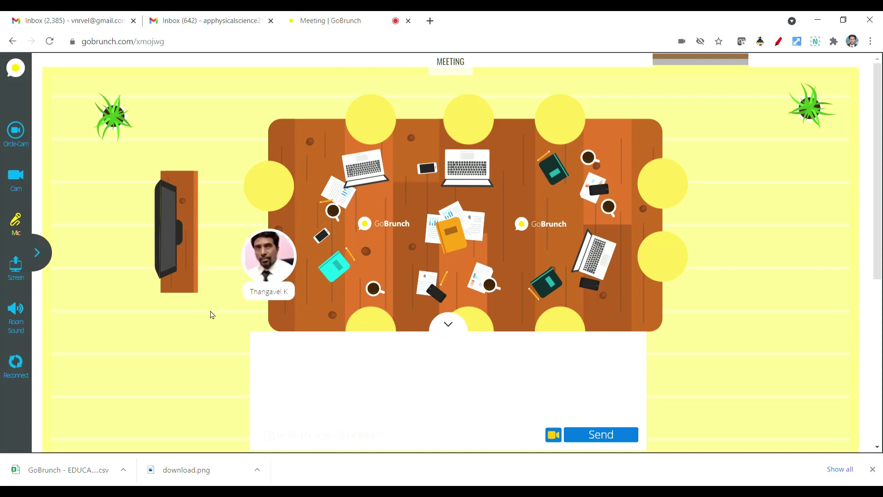
{"action": "scroll", "coordinate": [197, 306], "scroll_direction": "down", "scroll_amount": 3}
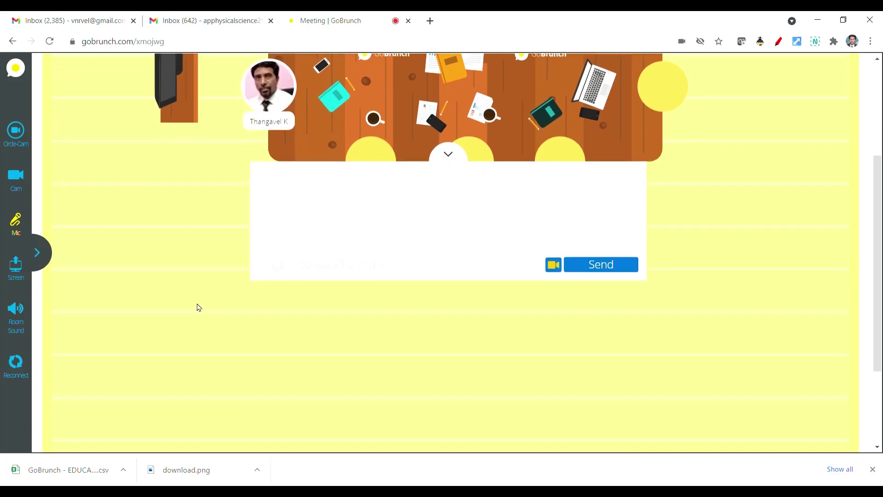
Step: Show the live webcam in the avatar circle at the seat with Circle-Cam, and switch it off again
{"action": "scroll", "coordinate": [199, 307], "scroll_direction": "up", "scroll_amount": 3}
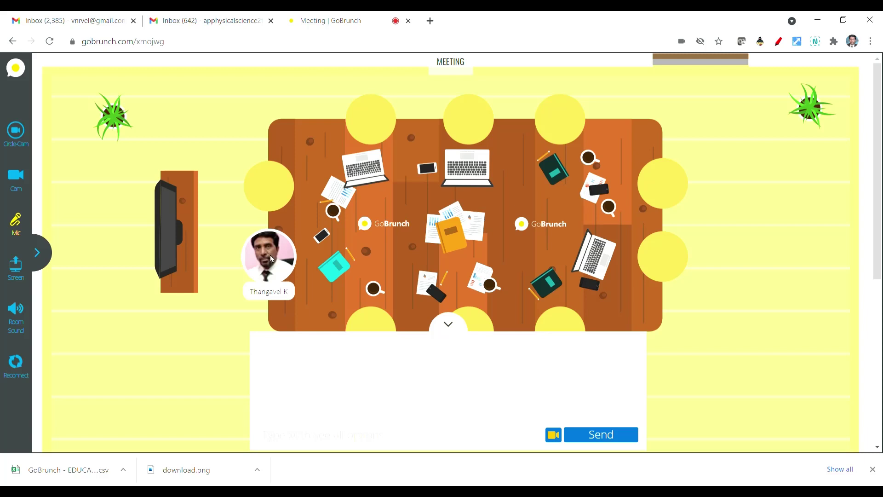
{"action": "left_click", "coordinate": [16, 132]}
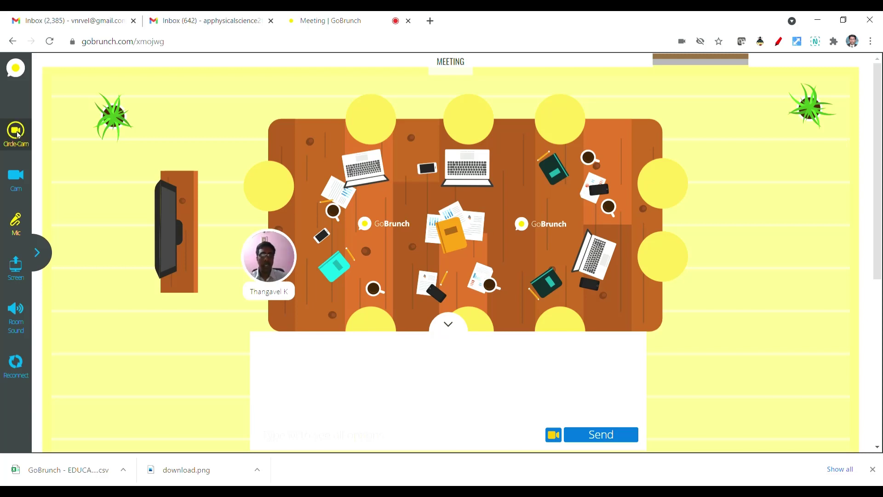
{"action": "mouse_move", "coordinate": [291, 275]}
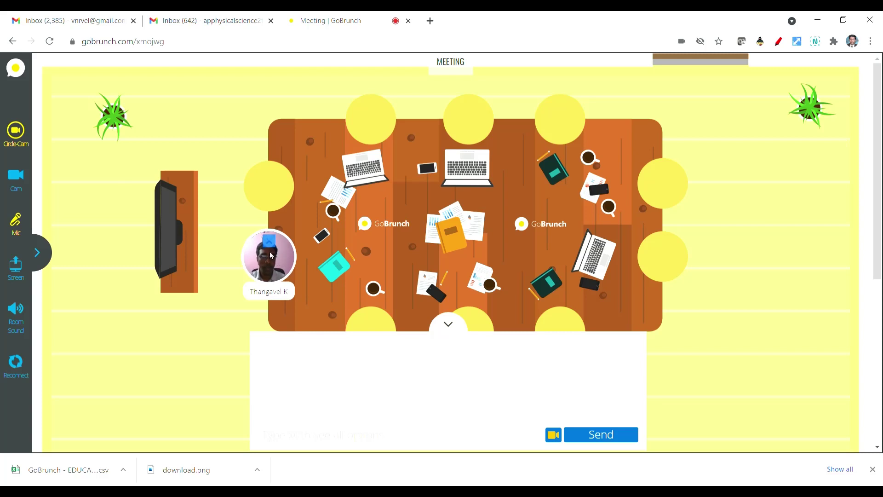
{"action": "mouse_move", "coordinate": [284, 252]}
{"action": "left_click", "coordinate": [16, 134]}
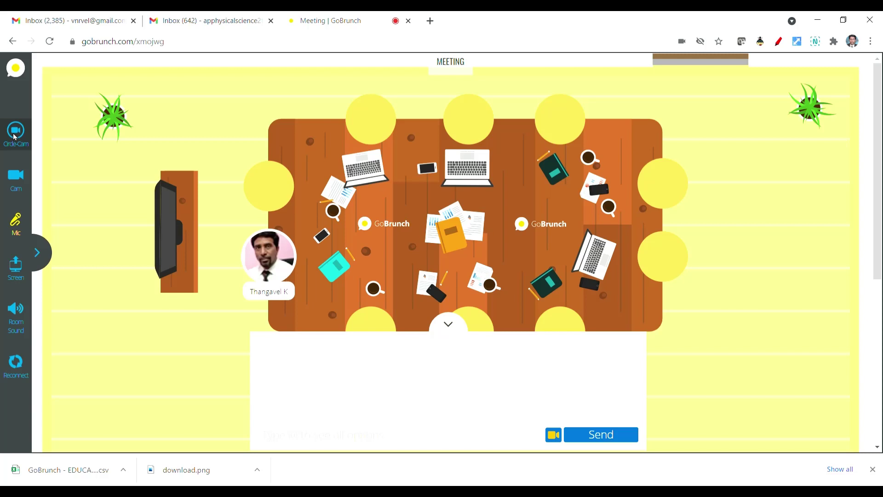
Step: Review the camera and microphone devices, and try sharing the entire screen, cancelling before the share starts
{"action": "mouse_move", "coordinate": [12, 176]}
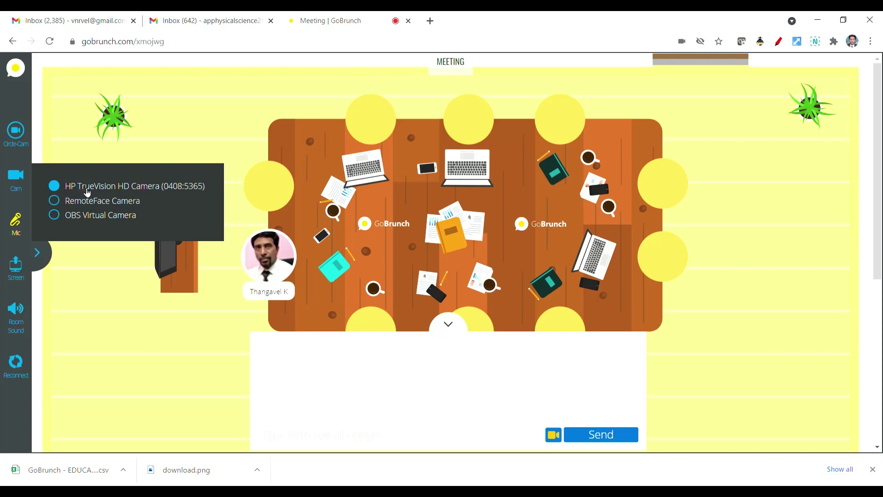
{"action": "mouse_move", "coordinate": [16, 225]}
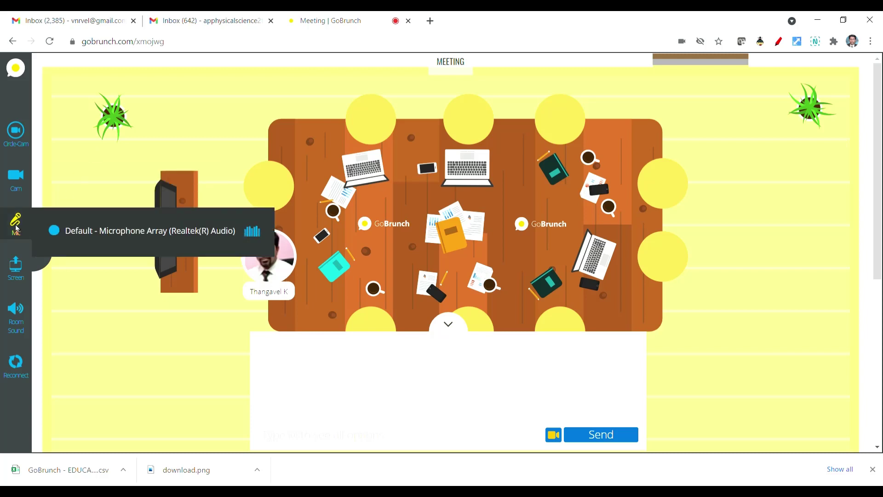
{"action": "left_click", "coordinate": [18, 272]}
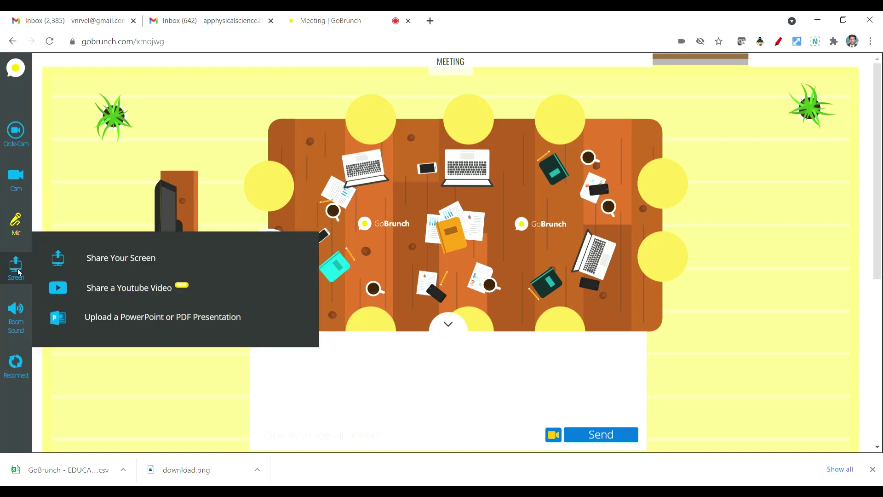
{"action": "left_click", "coordinate": [114, 261]}
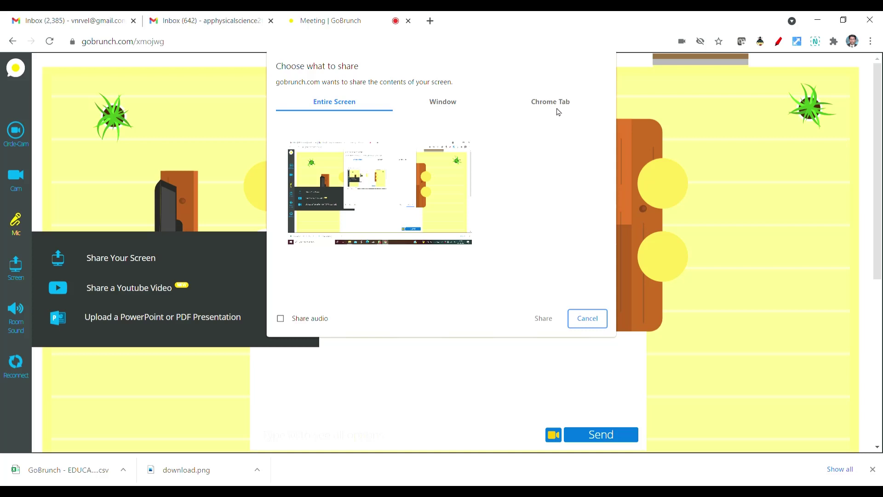
{"action": "left_click", "coordinate": [384, 185]}
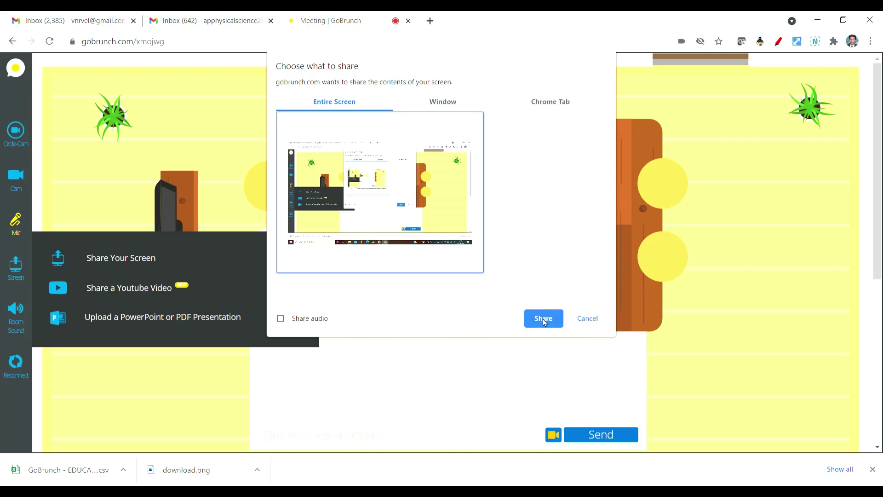
{"action": "left_click", "coordinate": [584, 320]}
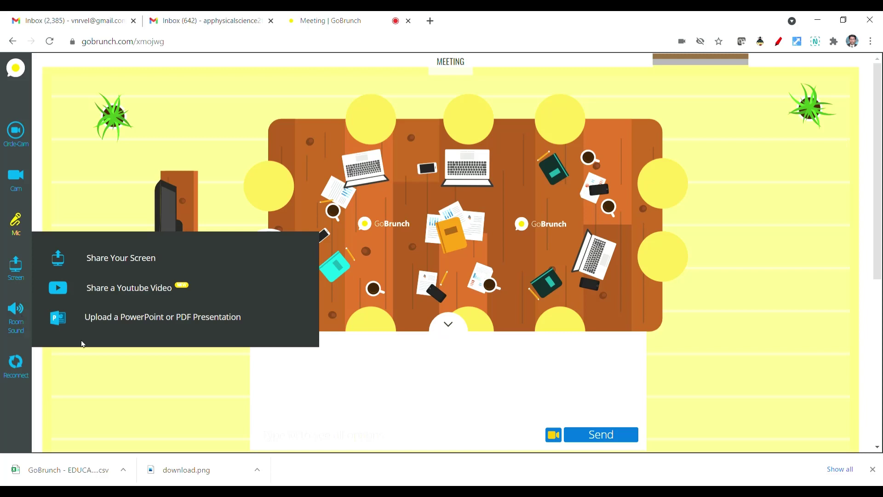
{"action": "left_click", "coordinate": [79, 357]}
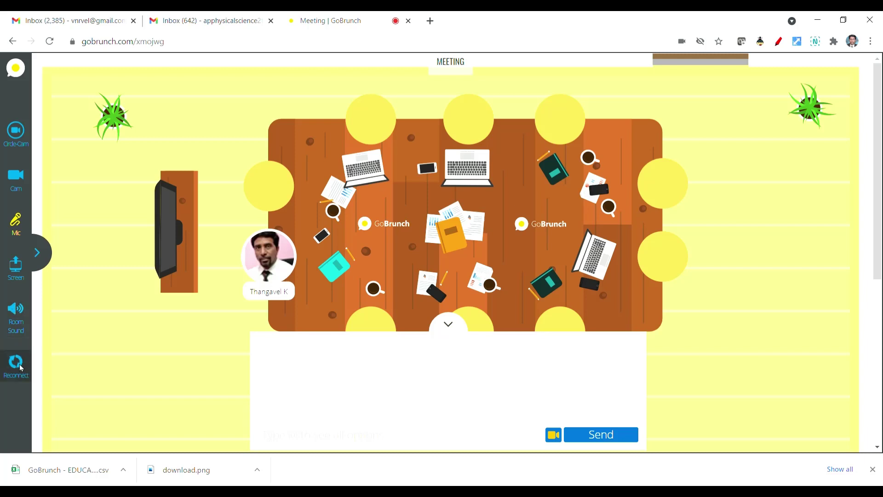
Step: Expand the room's extra tools, look through the available signs and dismiss them without choosing a reaction
{"action": "left_click", "coordinate": [37, 254]}
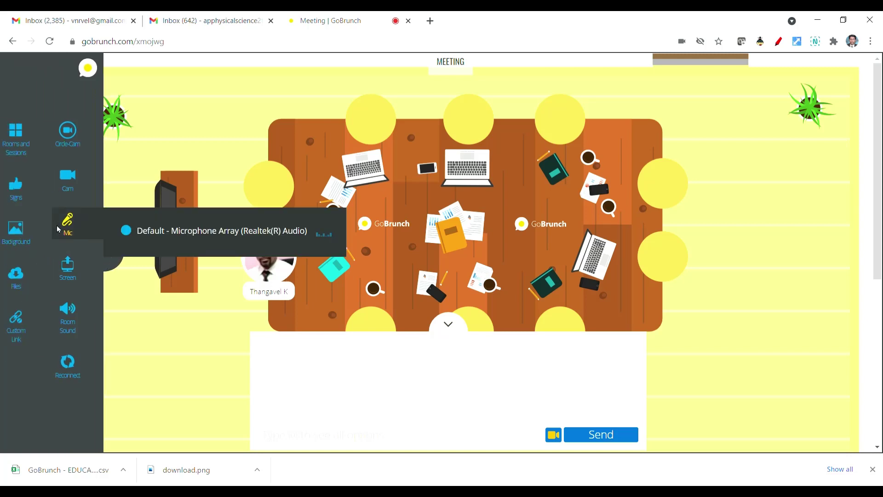
{"action": "left_click", "coordinate": [17, 141]}
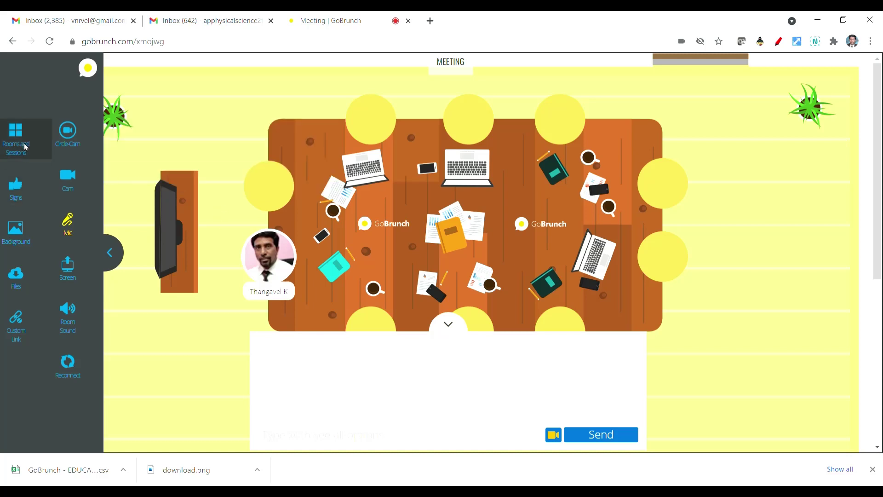
{"action": "left_click", "coordinate": [18, 191]}
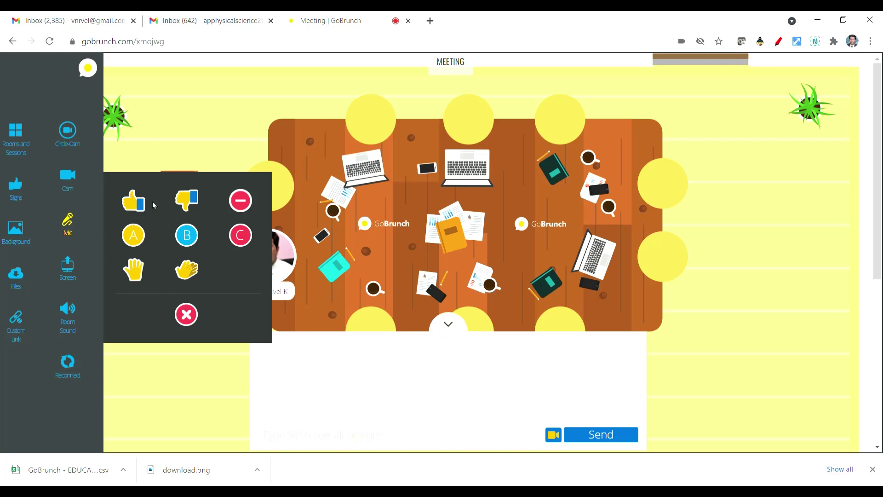
{"action": "left_click", "coordinate": [182, 314]}
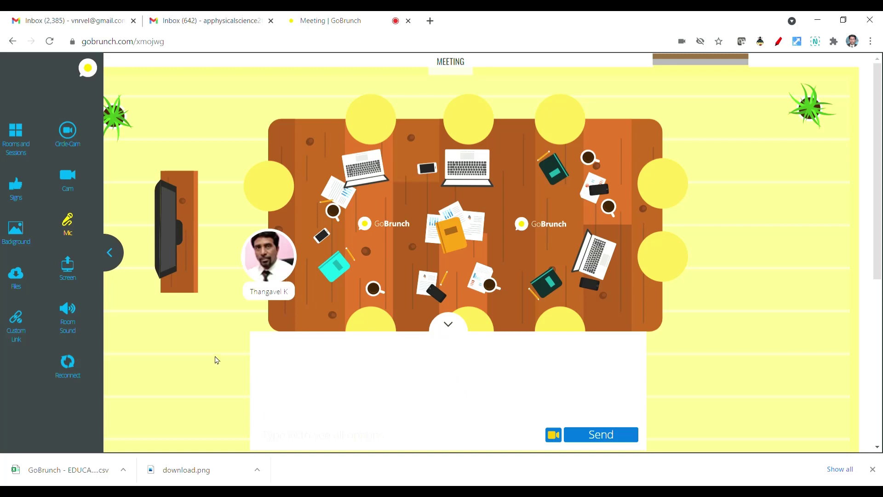
Step: Move the chat box below the meeting table and send the message "Hello Students"
{"action": "scroll", "coordinate": [217, 360], "scroll_direction": "down", "scroll_amount": 1}
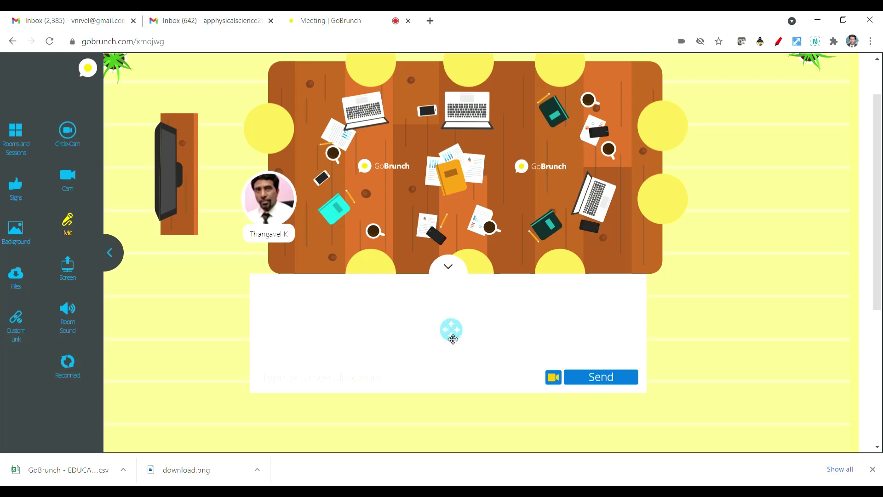
{"action": "left_click_drag", "start_coordinate": [456, 337], "coordinate": [447, 376]}
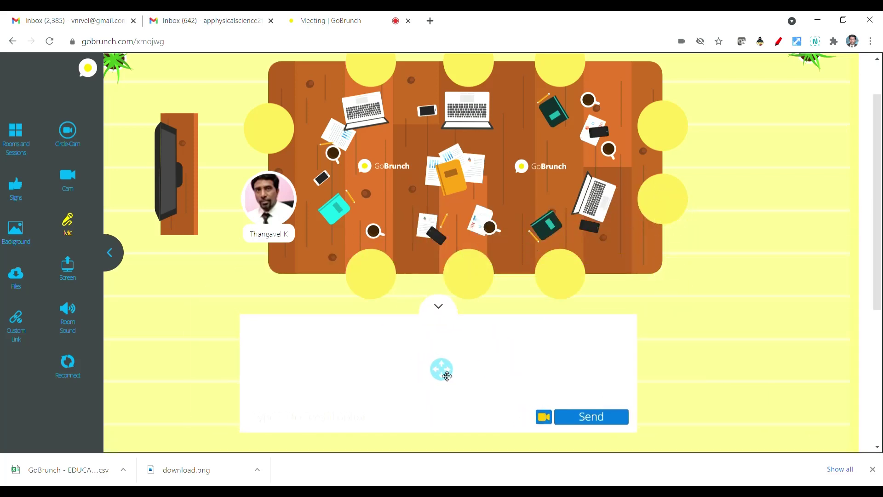
{"action": "left_click", "coordinate": [371, 426]}
{"action": "type", "text": "Hello Students"}
{"action": "left_click", "coordinate": [602, 415]}
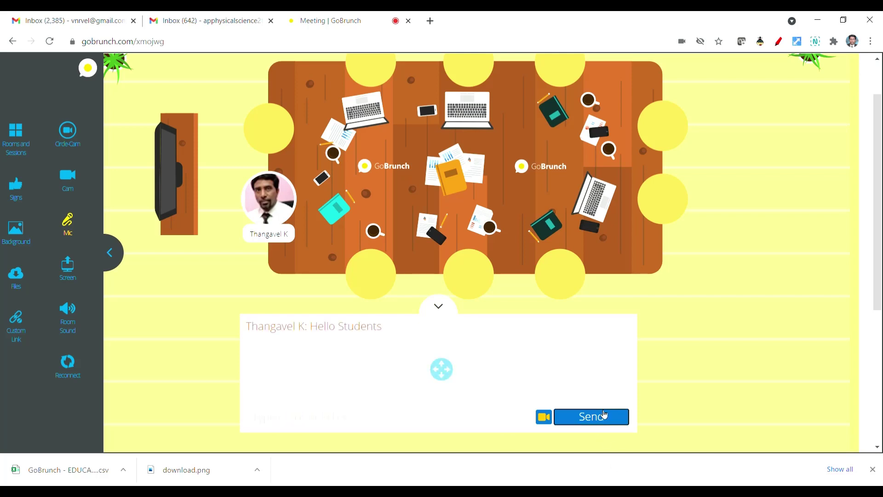
Step: Collapse the chat history and turn off all participants' Circle-Cams and microphones
{"action": "left_click", "coordinate": [438, 306]}
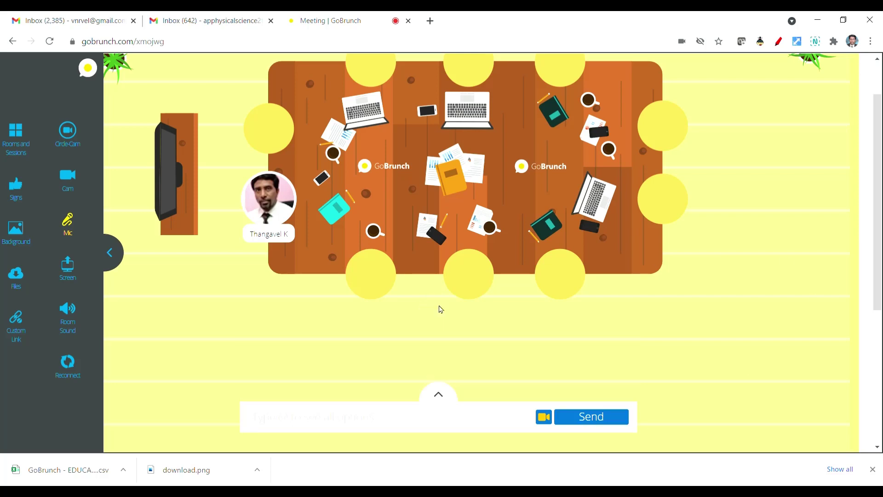
{"action": "left_click", "coordinate": [544, 418]}
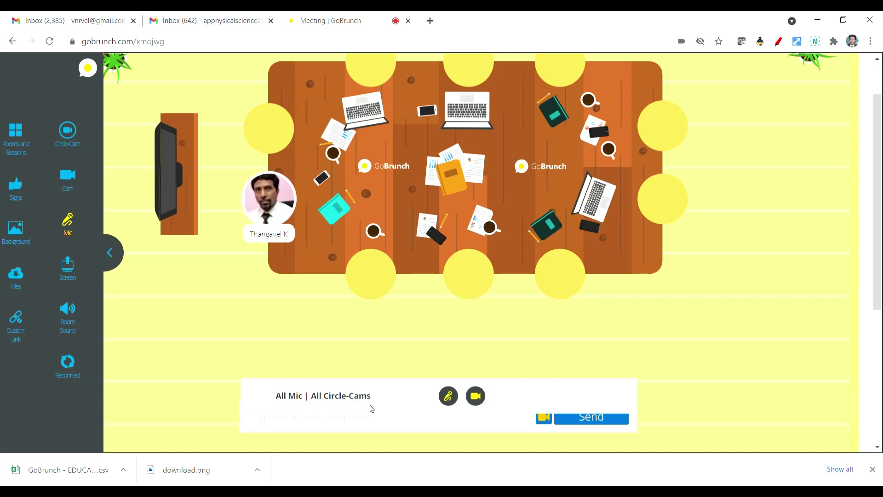
{"action": "left_click", "coordinate": [476, 400]}
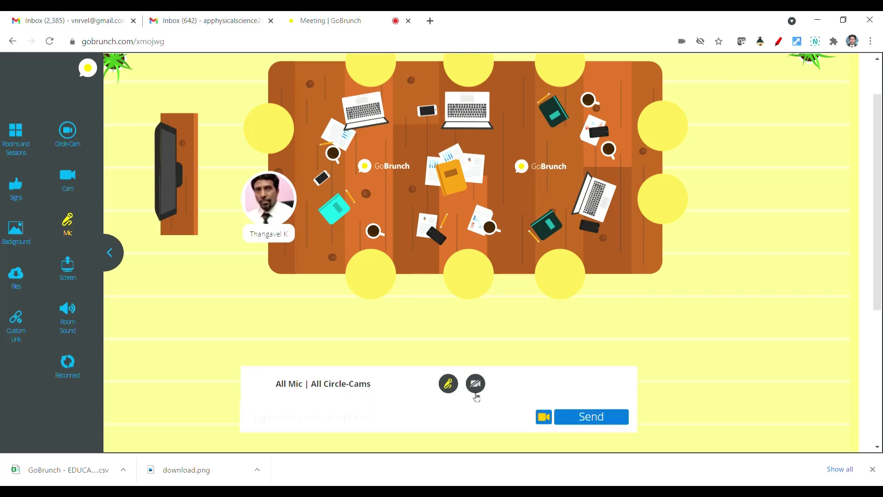
{"action": "left_click", "coordinate": [449, 384]}
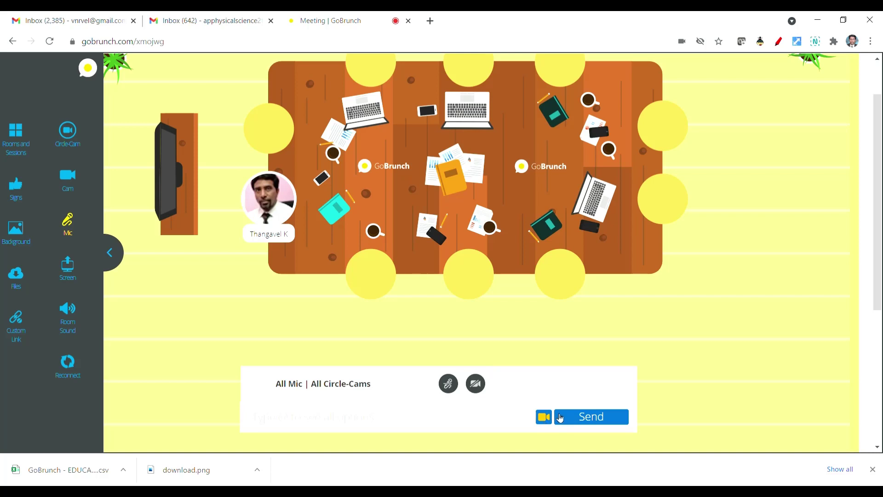
{"action": "left_click", "coordinate": [545, 417]}
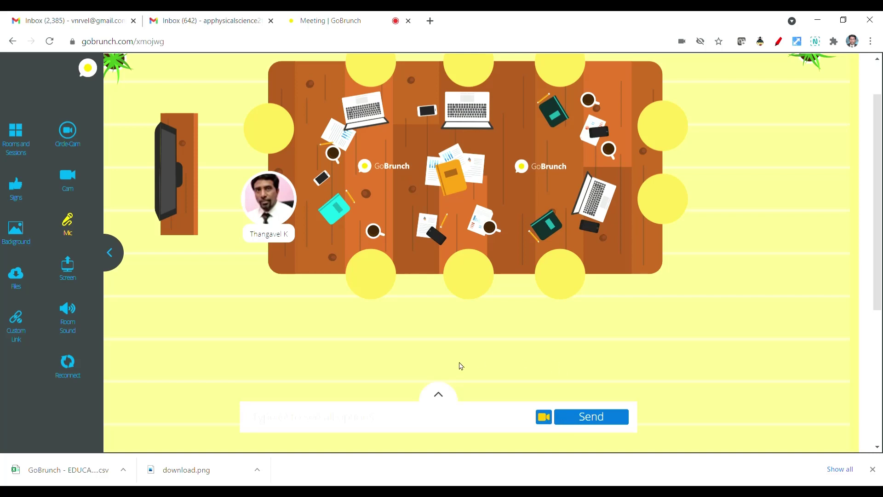
Step: Turn on the Circle-Cam, try the first seat along the table's lower edge and return to the lower left-end seat
{"action": "scroll", "coordinate": [445, 360], "scroll_direction": "up", "scroll_amount": 2}
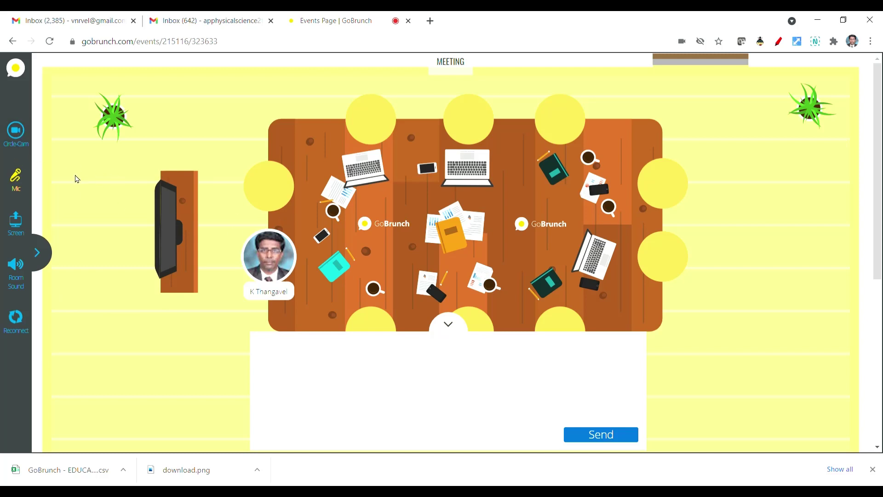
{"action": "left_click", "coordinate": [17, 133]}
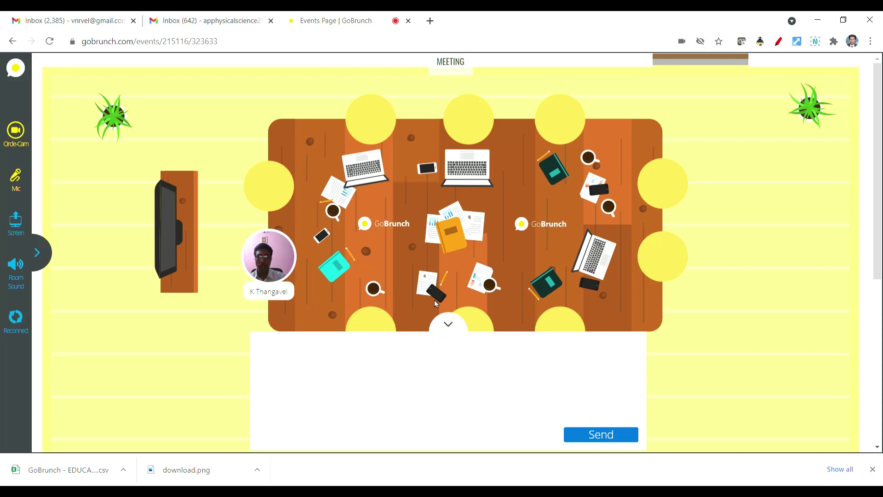
{"action": "left_click", "coordinate": [388, 325]}
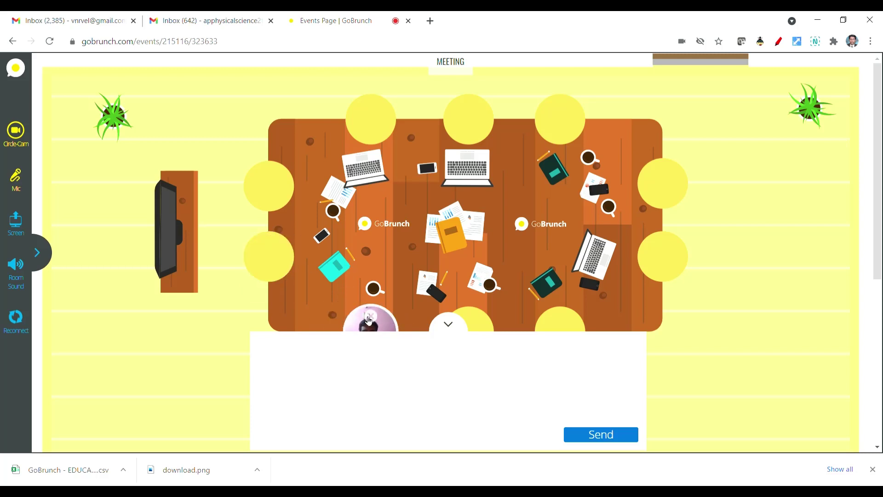
{"action": "left_click", "coordinate": [272, 257]}
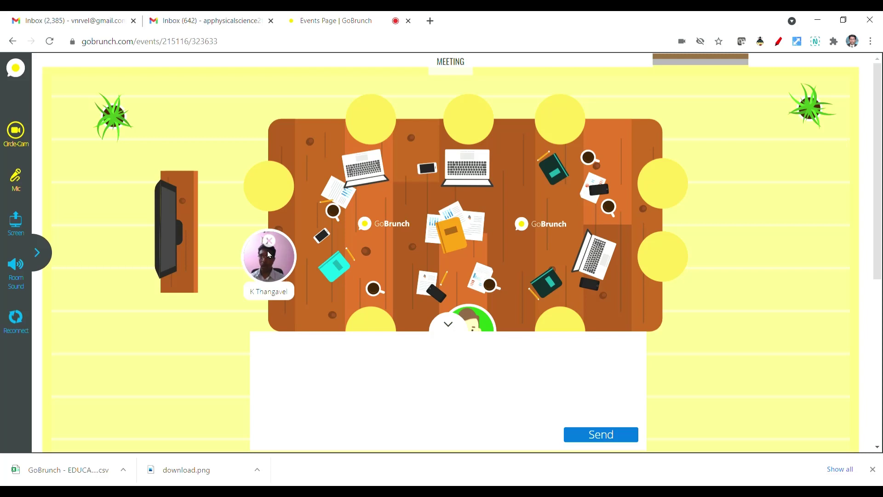
Step: Collapse the chat to uncover the seats along the table's lower edge and view the seated guest
{"action": "left_click", "coordinate": [453, 327]}
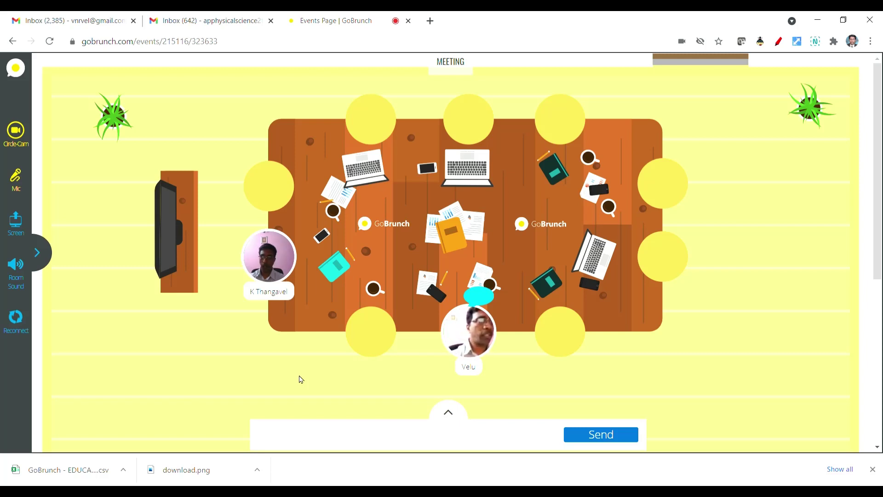
{"action": "mouse_move", "coordinate": [477, 330]}
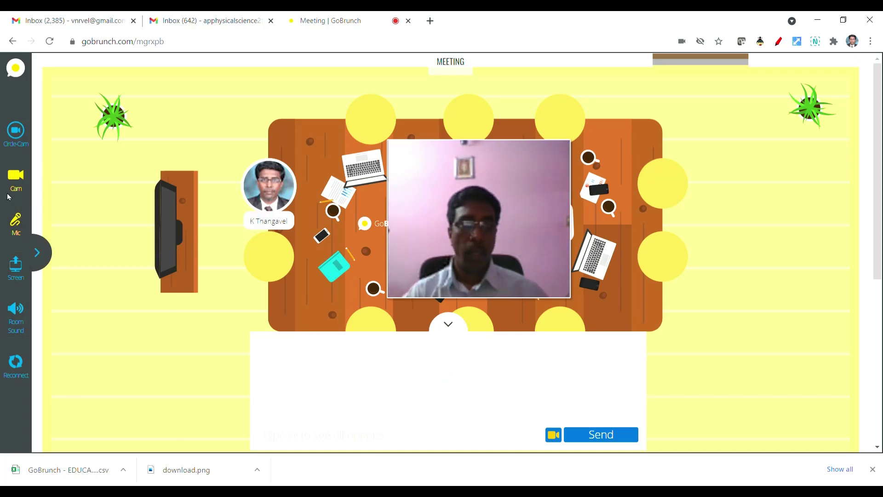
Step: Check the source options for the active camera and move the floating webcam view slightly left over the table
{"action": "mouse_move", "coordinate": [14, 183]}
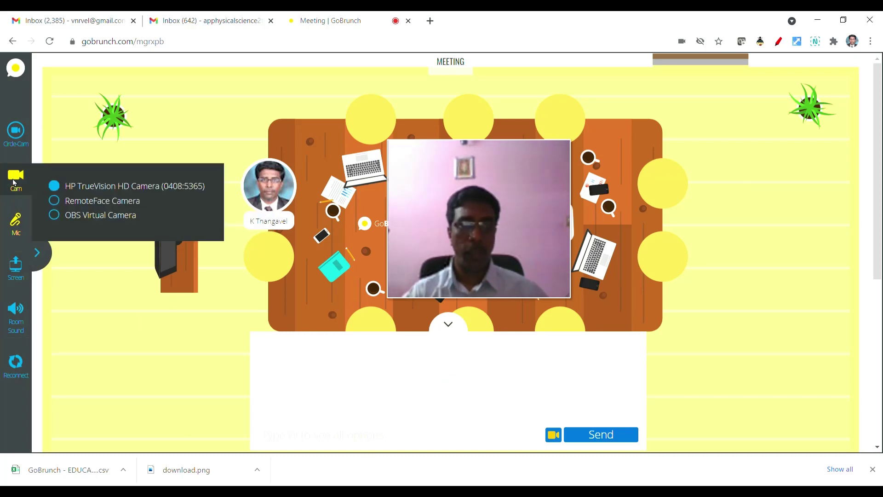
{"action": "mouse_move", "coordinate": [464, 202]}
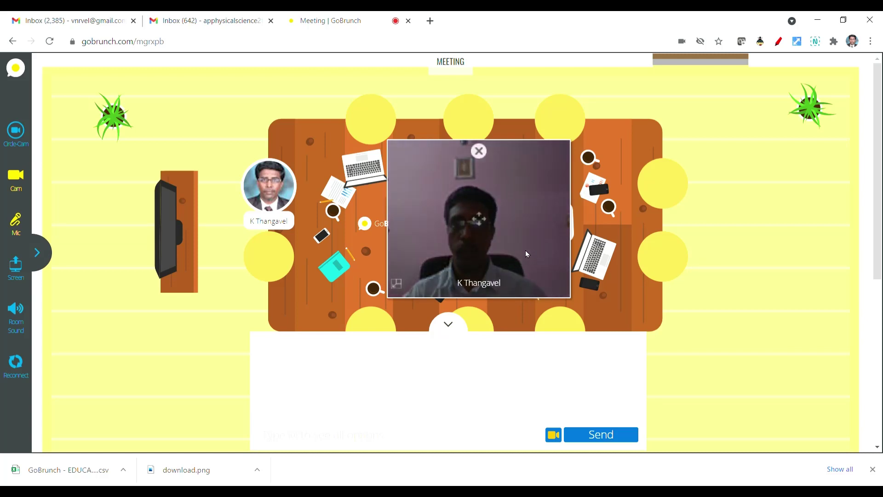
{"action": "left_click_drag", "start_coordinate": [454, 227], "coordinate": [428, 230]}
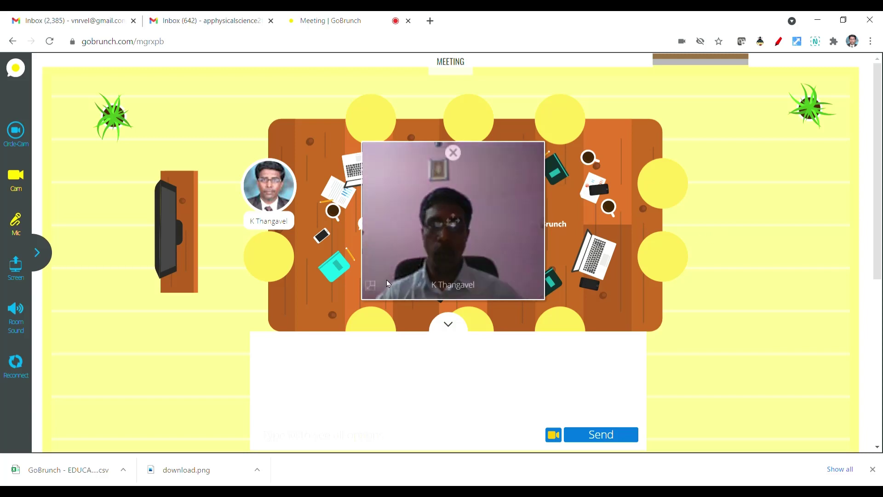